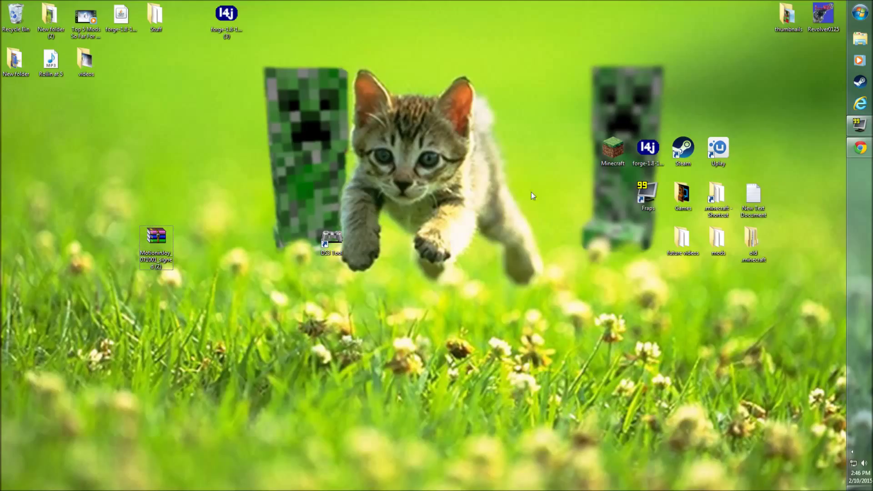
# Step: Download MotionInJoy Version 0.7.1000 from the site 1 link, then select the downloaded zip on the desktop
pyautogui.click(859, 148)
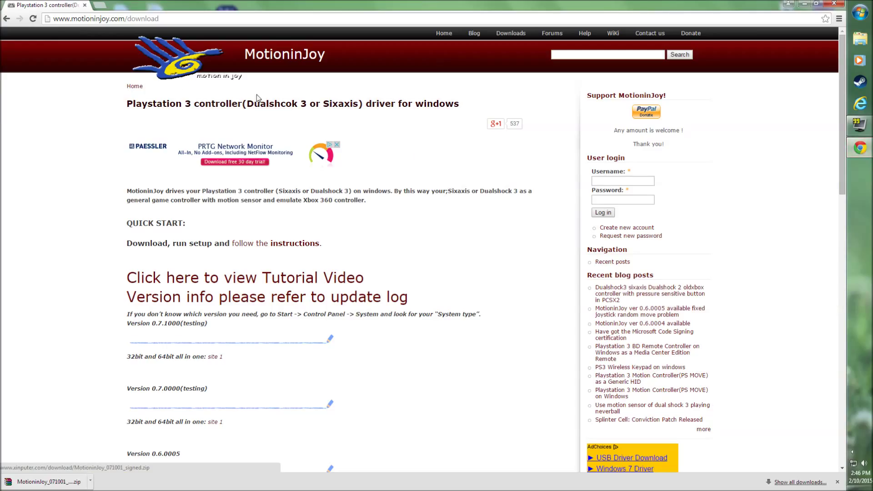
pyautogui.scroll(-1, 64, 186)
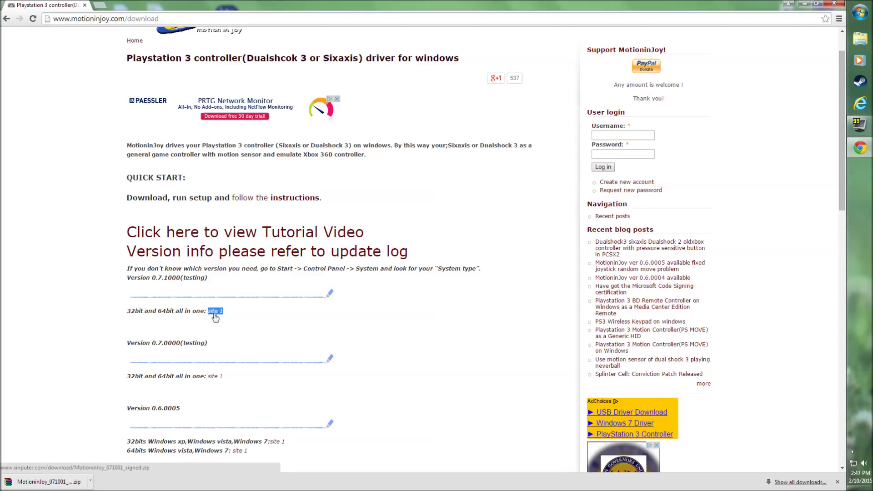
pyautogui.moveTo(208, 313); pyautogui.dragTo(244, 317)
pyautogui.click(250, 312)
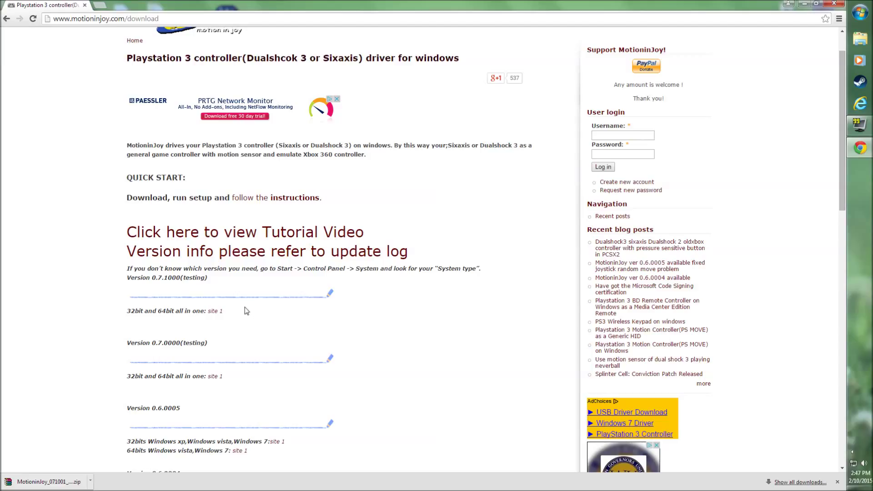
pyautogui.moveTo(244, 309); pyautogui.dragTo(209, 317)
pyautogui.click(214, 312)
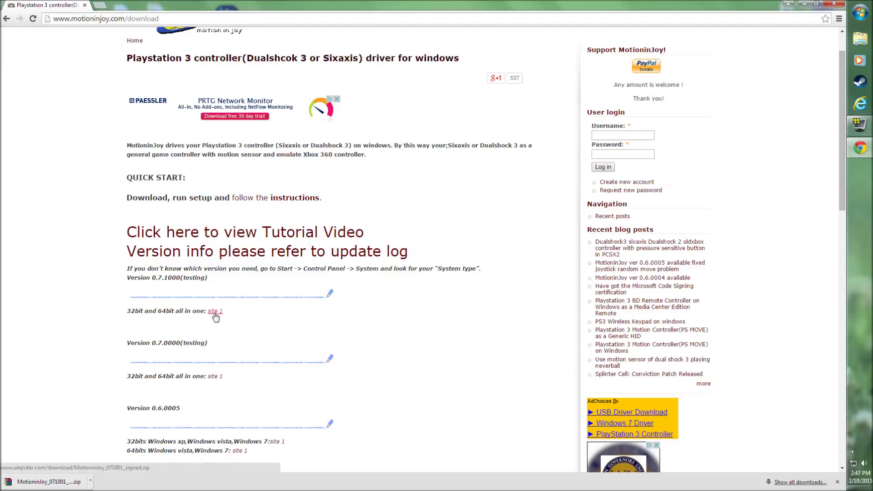
pyautogui.click(804, 4)
pyautogui.click(159, 250)
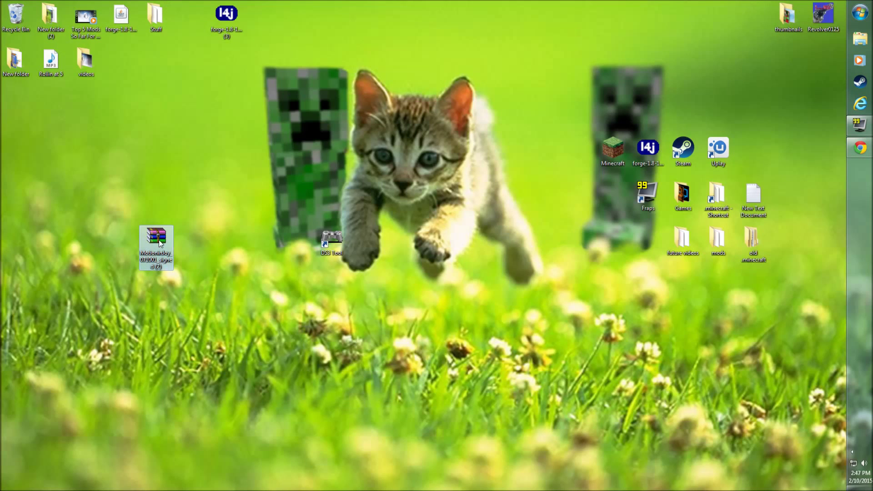
# Step: Open the MotioninJoy zip in WinRAR, dismiss the licence reminder, and close the archive
pyautogui.doubleClick(161, 243)
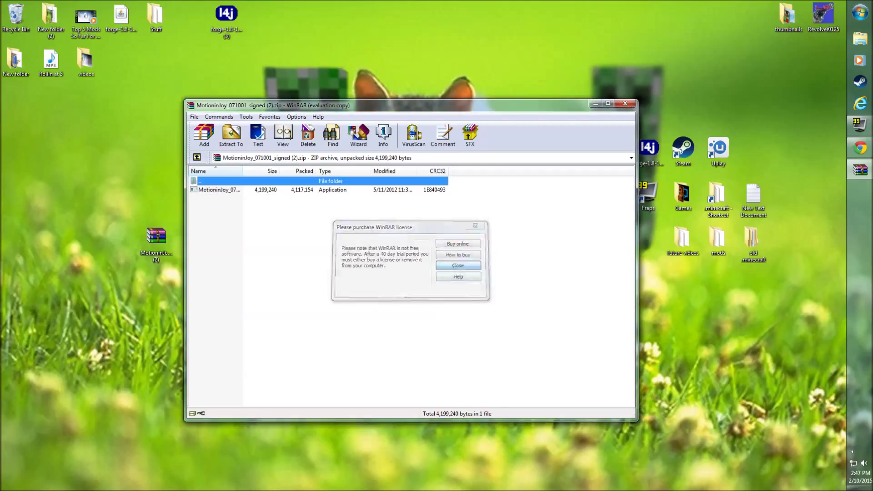
pyautogui.click(459, 265)
pyautogui.click(625, 103)
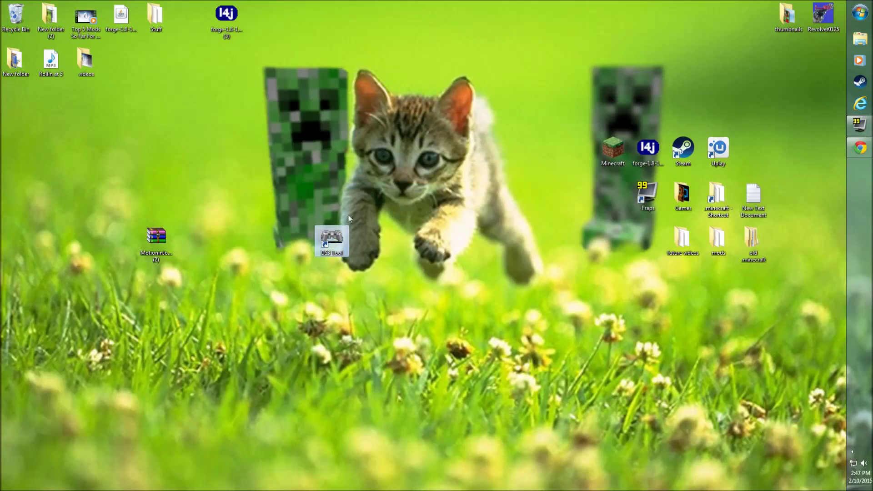
# Step: Launch the MotioninJoy DS3 Gamepad tool and minimise its window
pyautogui.doubleClick(332, 238)
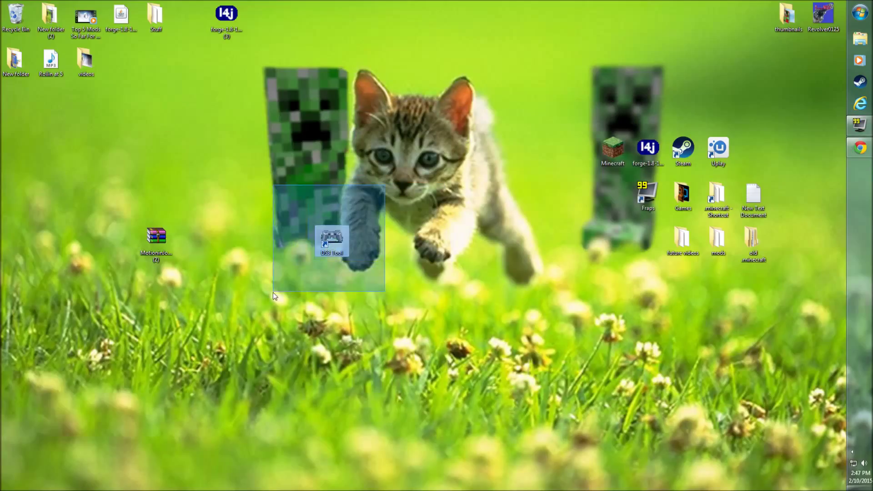
pyautogui.doubleClick(332, 238)
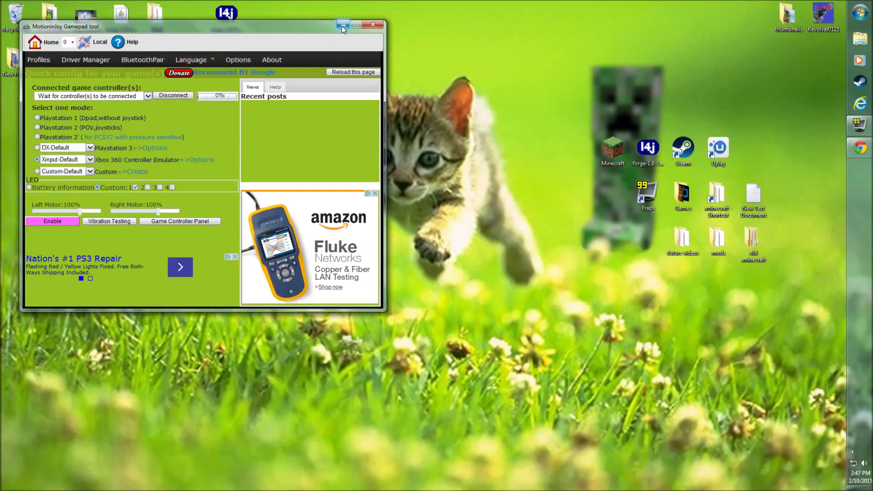
pyautogui.click(342, 25)
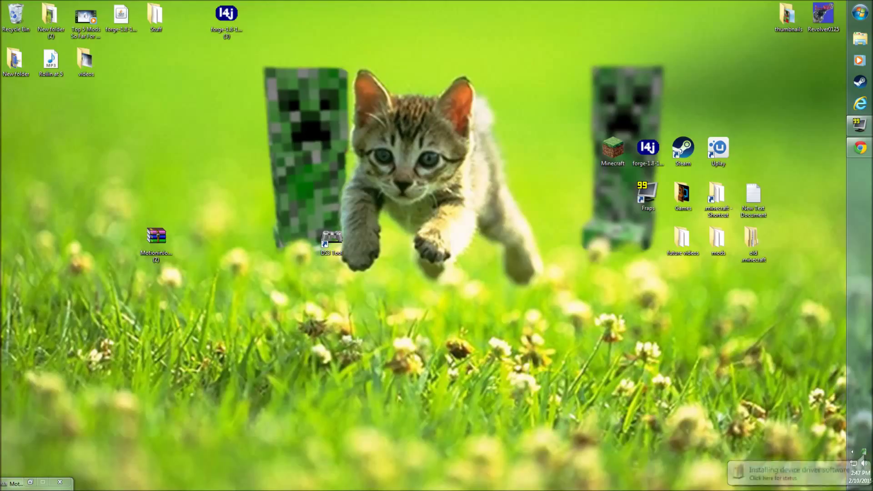
# Step: Let the USB DS3 Device and MotioninJoy Virtual Xinput driver installation finish, then close the summary
pyautogui.click(811, 473)
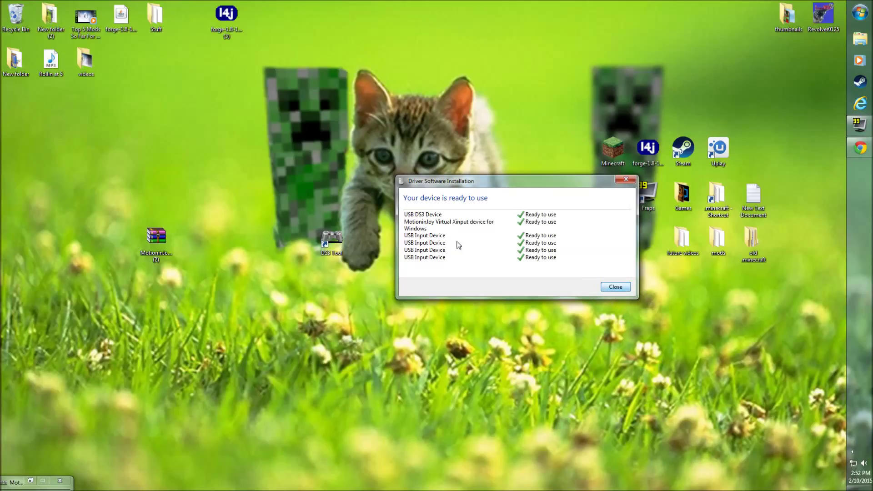
pyautogui.click(614, 287)
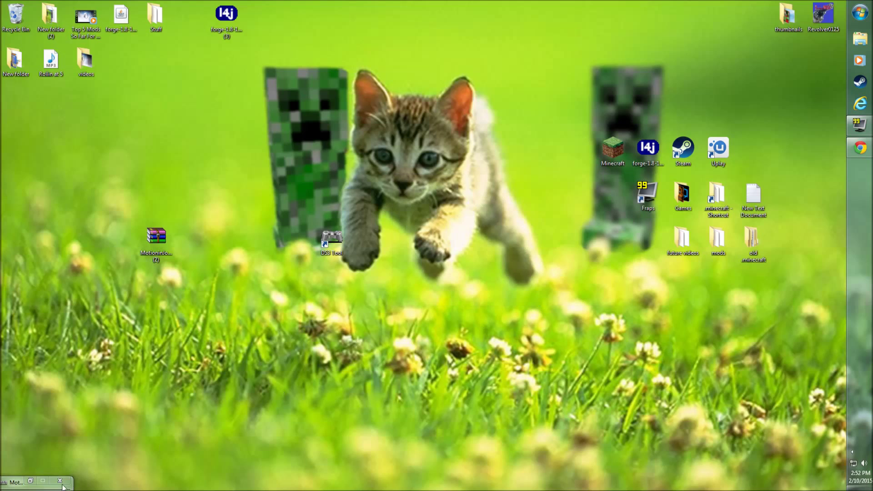
# Step: Restore the Gamepad tool and mark the controller's USB device in Driver Manager for driver loading
pyautogui.click(30, 481)
pyautogui.click(275, 87)
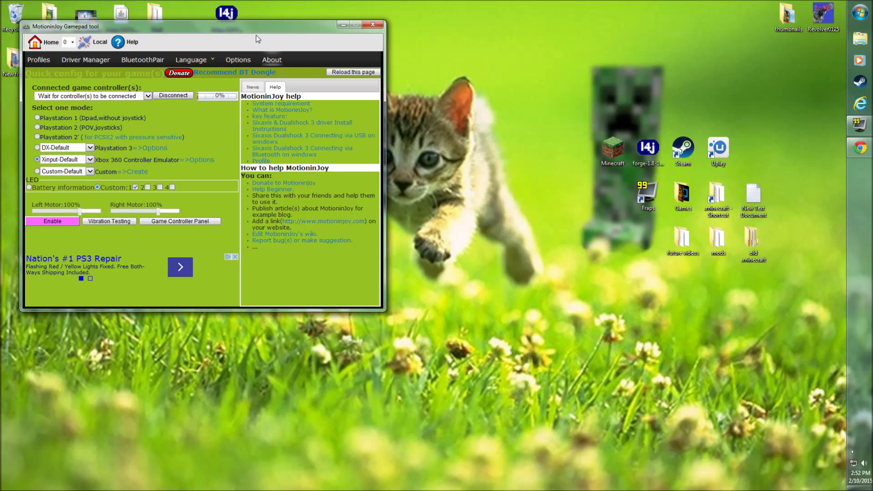
pyautogui.moveTo(262, 27); pyautogui.dragTo(357, 31)
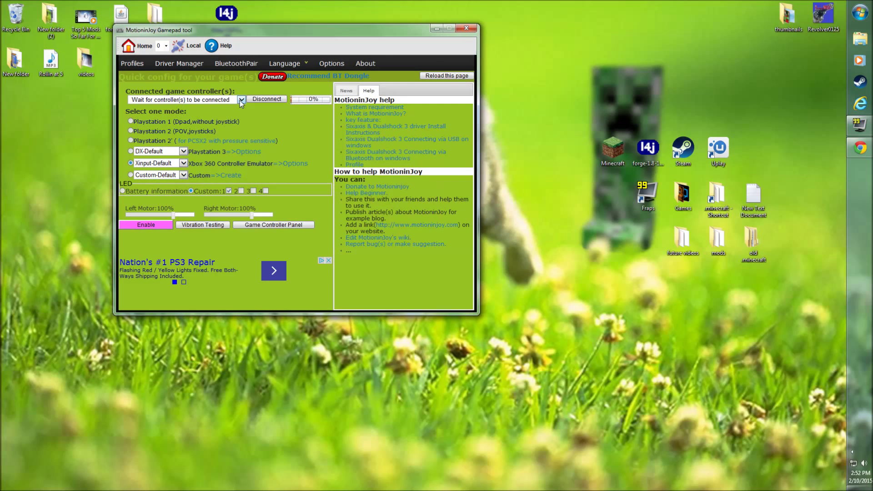
pyautogui.click(240, 100)
pyautogui.click(228, 102)
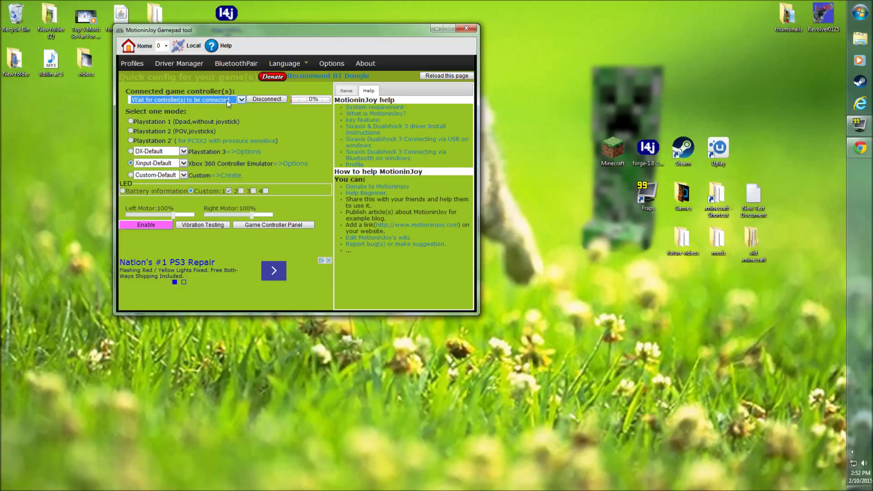
pyautogui.click(178, 65)
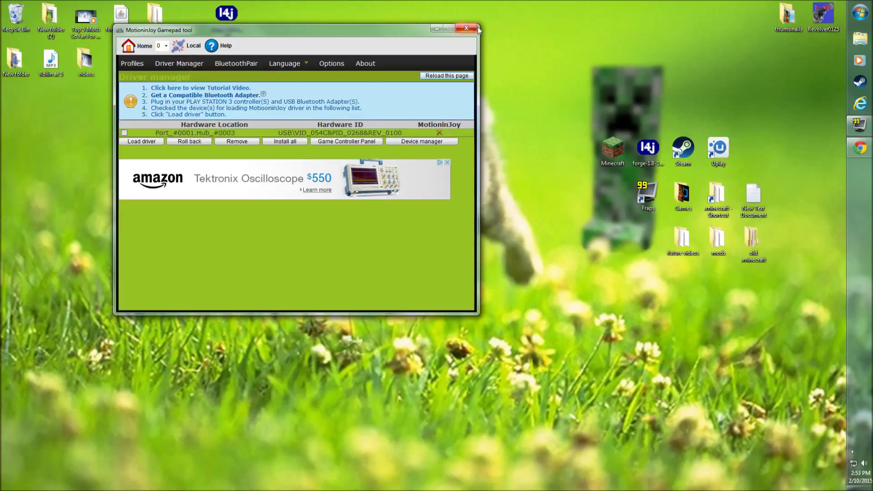
pyautogui.click(125, 133)
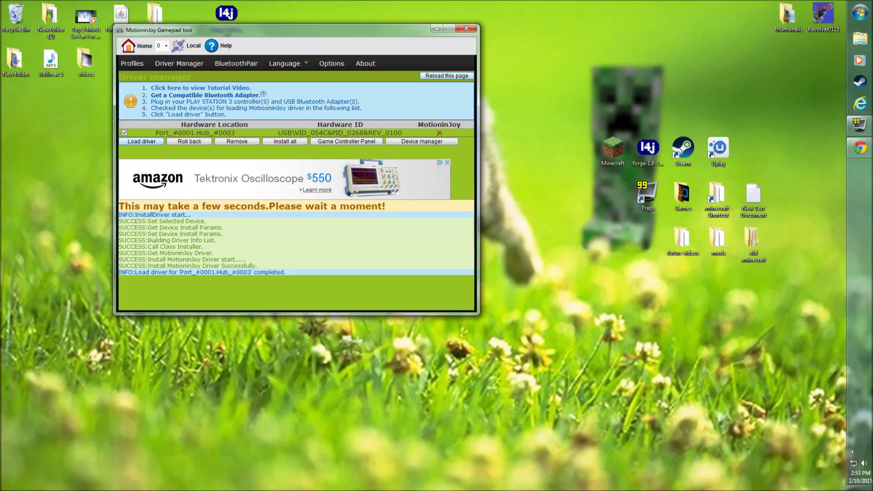
# Step: Choose Xbox 360 Controller Emulator mode on the quick config page and check the PLAYSTATION(R)3 Controller tray icon
pyautogui.click(134, 63)
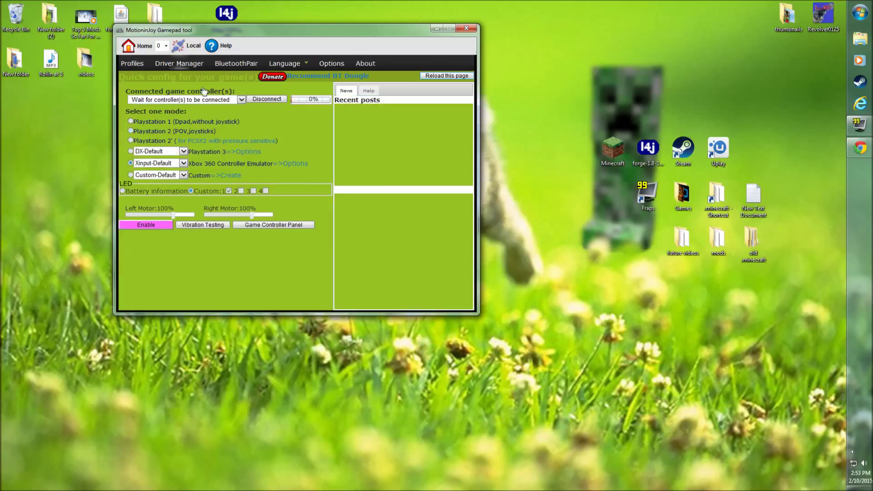
pyautogui.click(130, 163)
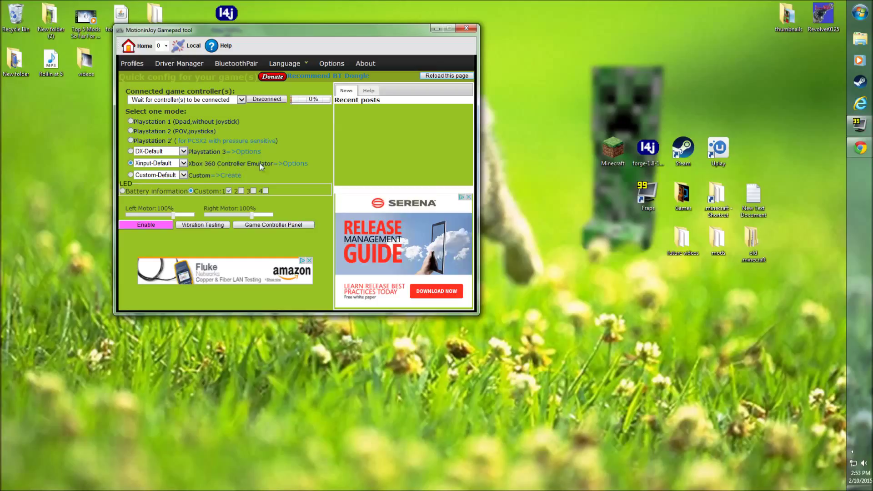
pyautogui.click(852, 451)
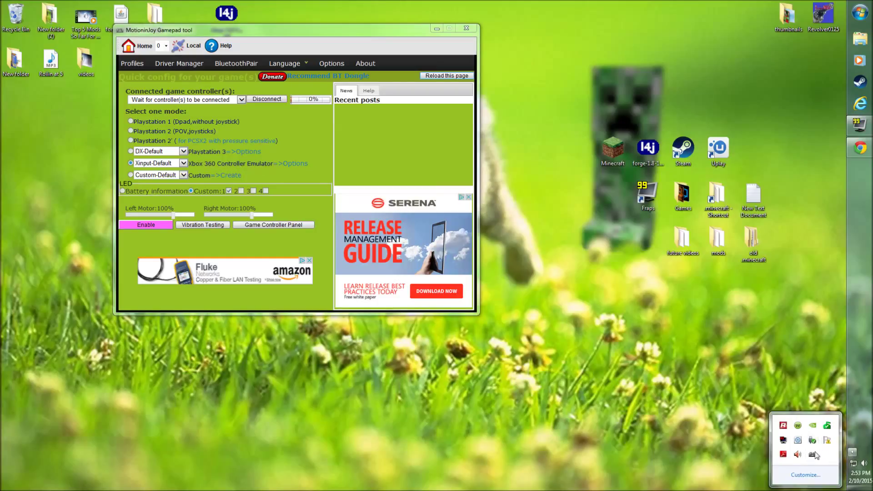
pyautogui.click(600, 356)
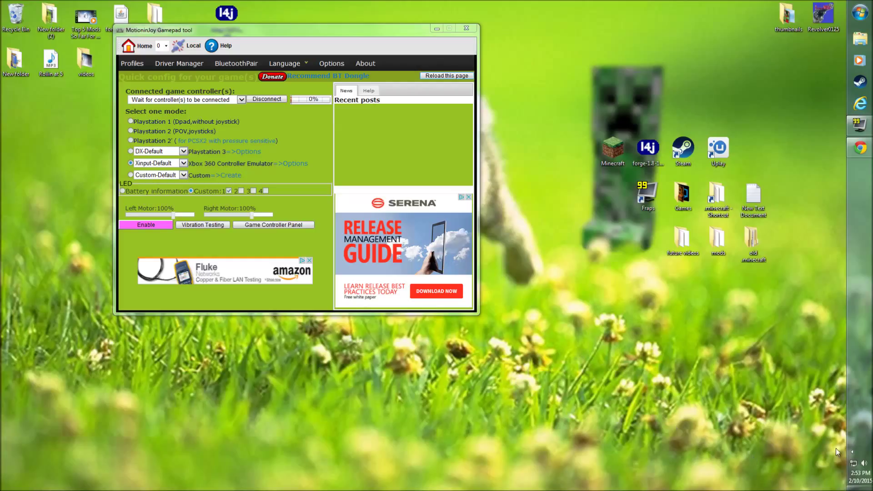
pyautogui.click(853, 452)
pyautogui.click(852, 454)
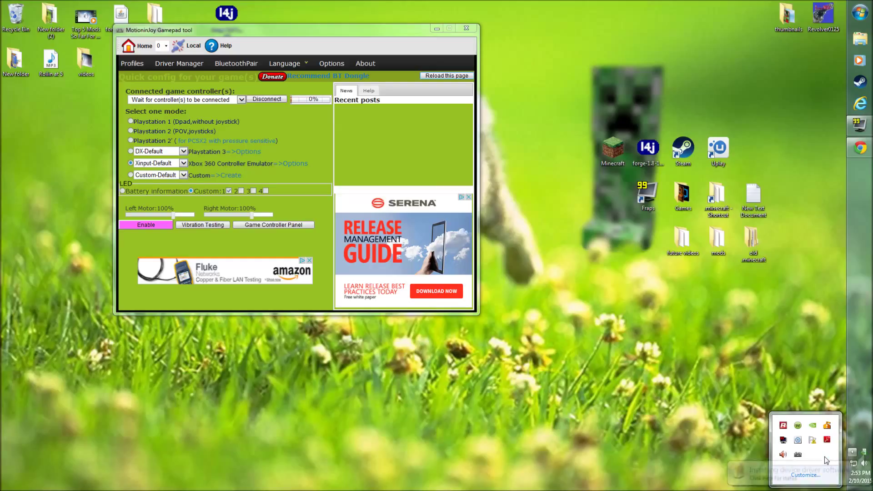
# Step: Follow the four USB Input Device driver installations to completion and close the window
pyautogui.click(821, 474)
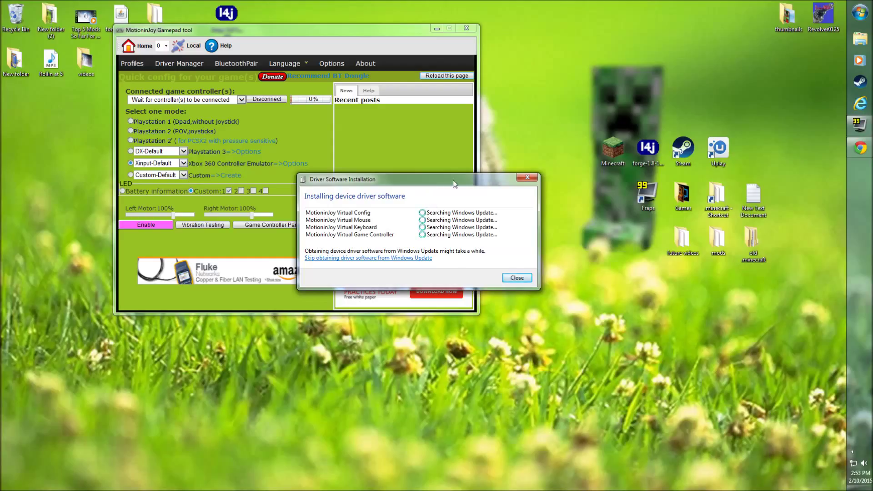
pyautogui.moveTo(431, 185); pyautogui.dragTo(497, 173)
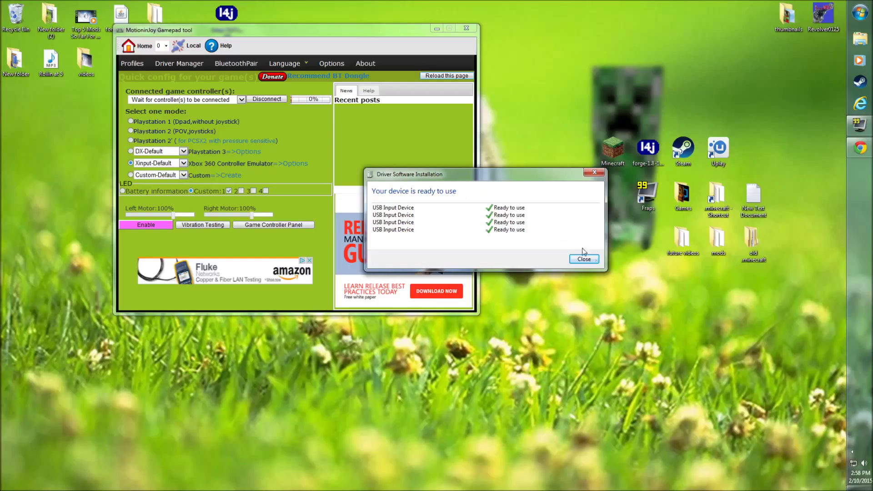
pyautogui.click(581, 261)
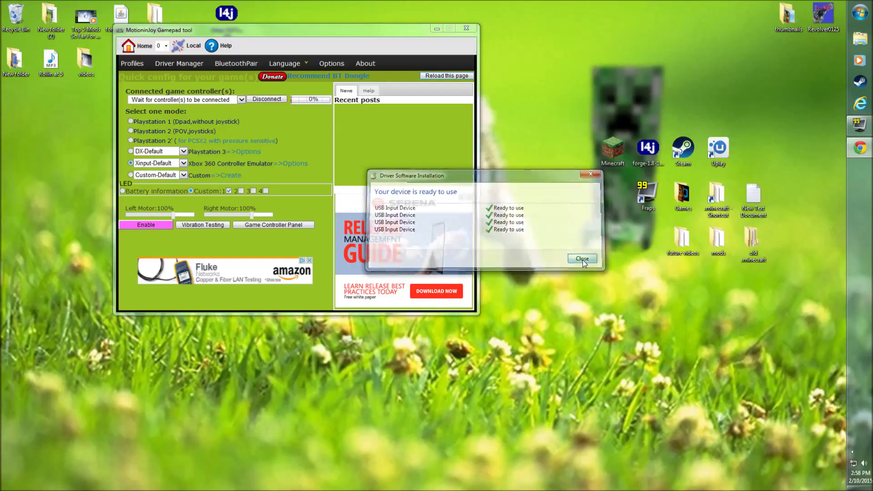
# Step: Reload the Gamepad tool page and confirm the Dualshock 3/sixaxis (USB) controller in the list
pyautogui.click(444, 76)
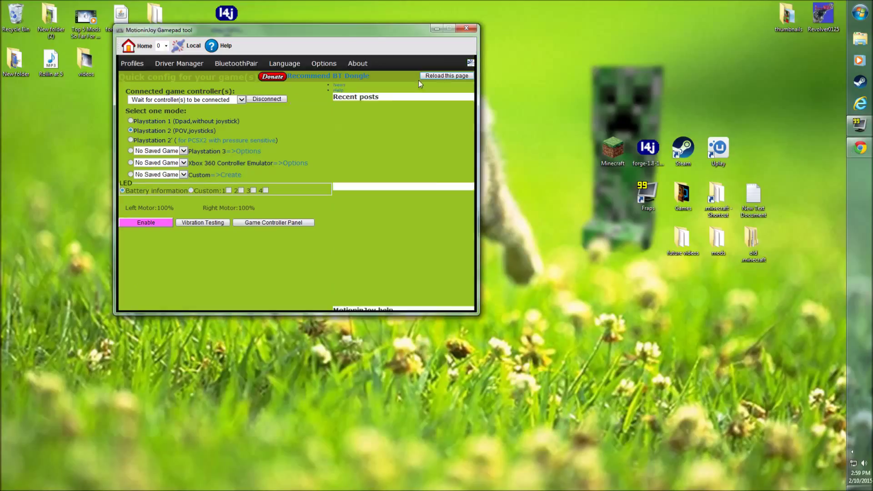
pyautogui.click(241, 99)
pyautogui.click(241, 99)
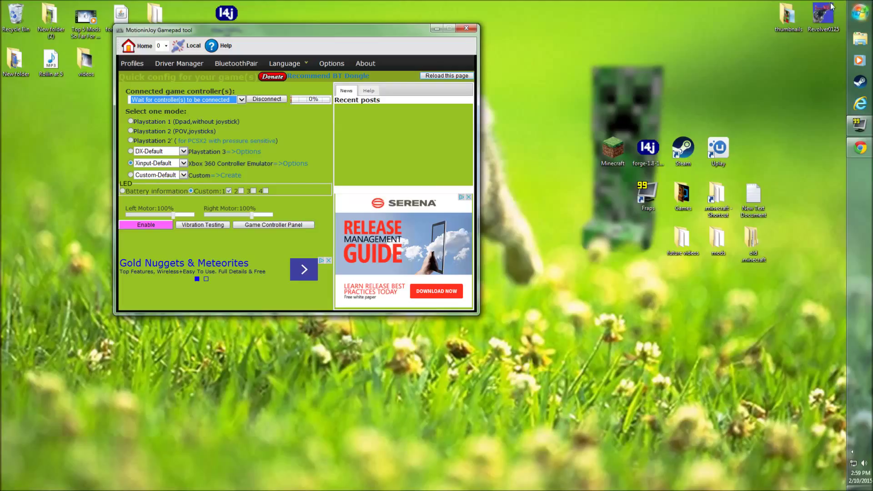
# Step: View the MotionInJoy help links and rearrange the driver installation and MotionInJoy windows
pyautogui.click(368, 91)
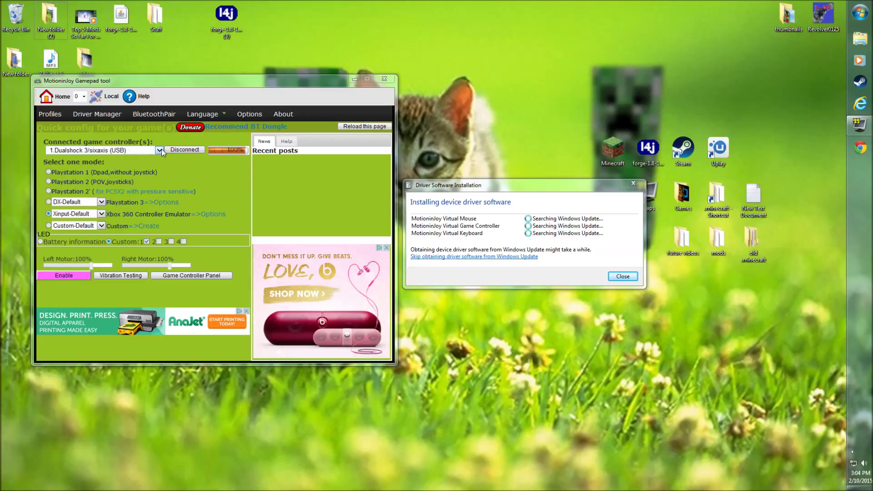
pyautogui.click(482, 184)
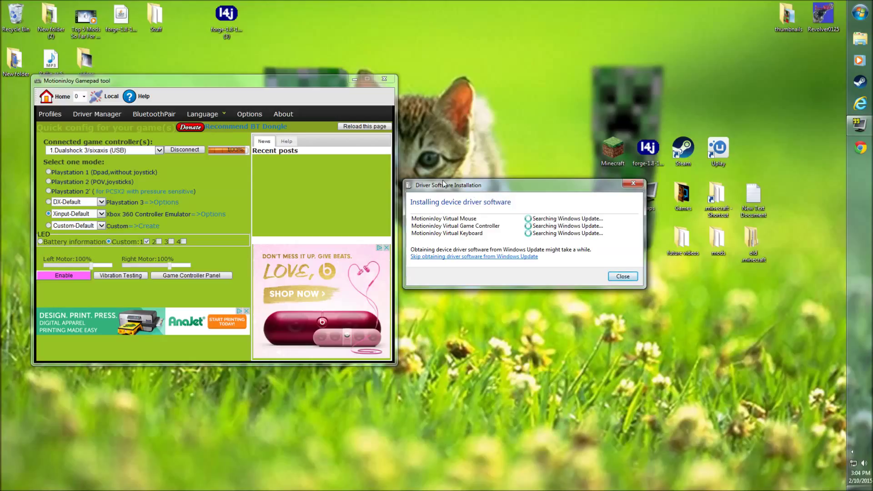
pyautogui.moveTo(329, 90); pyautogui.dragTo(400, 72)
pyautogui.click(360, 129)
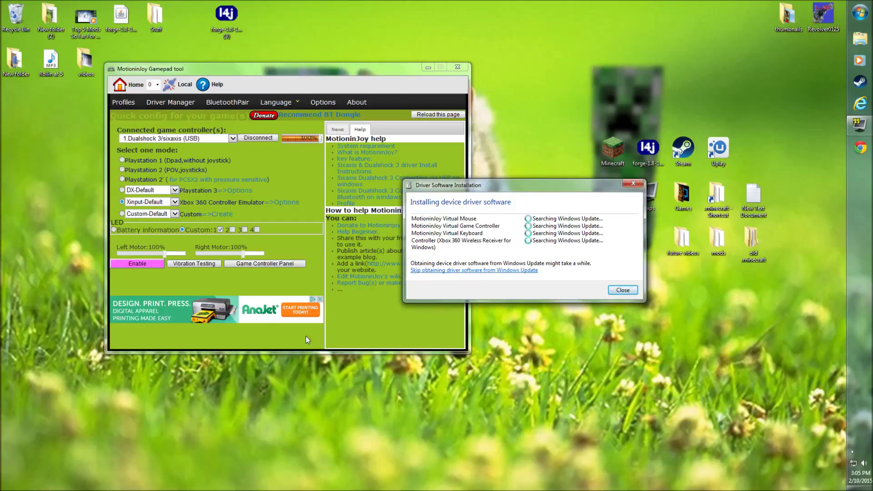
pyautogui.click(198, 264)
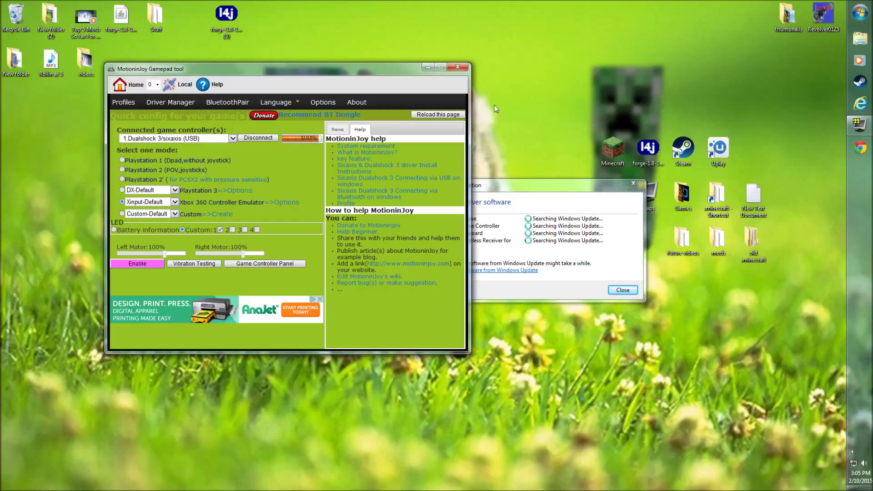
# Step: Minimize MotionInJoy and launch Minecraft 1.8, arranging the windows on screen
pyautogui.click(427, 68)
pyautogui.doubleClick(610, 156)
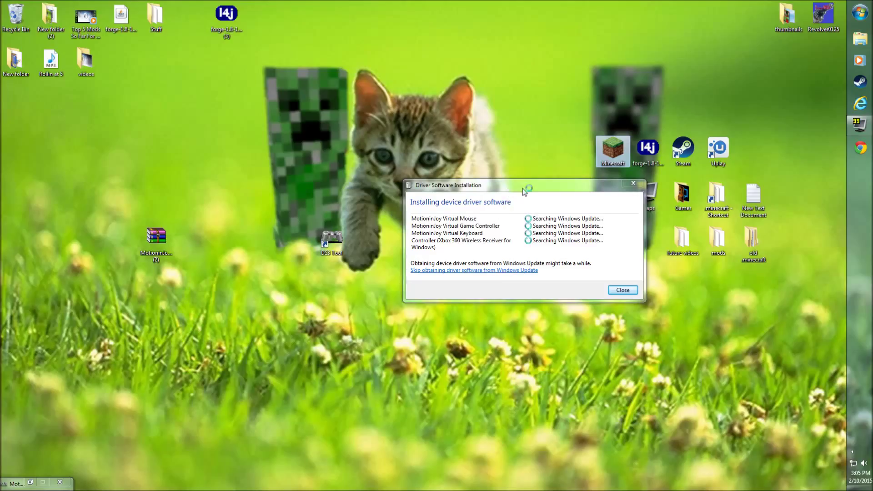
pyautogui.moveTo(525, 191); pyautogui.dragTo(551, 261)
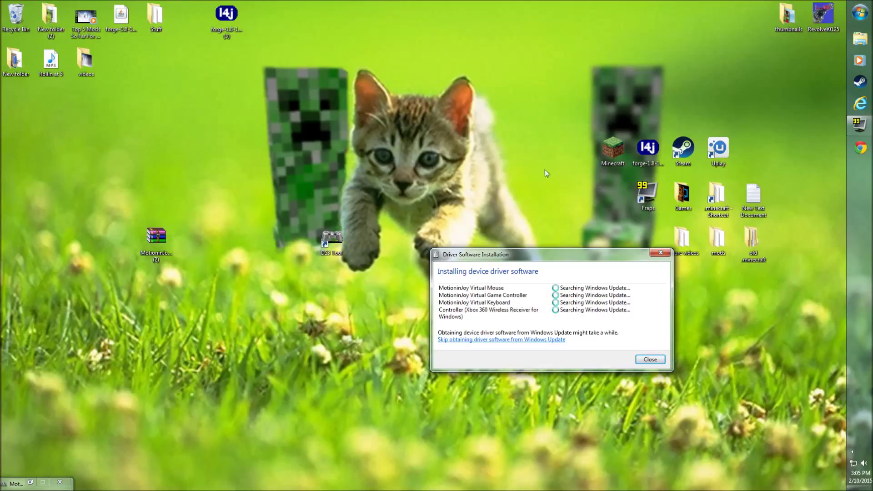
pyautogui.moveTo(793, 74); pyautogui.dragTo(717, 137)
pyautogui.moveTo(447, 402); pyautogui.dragTo(489, 402)
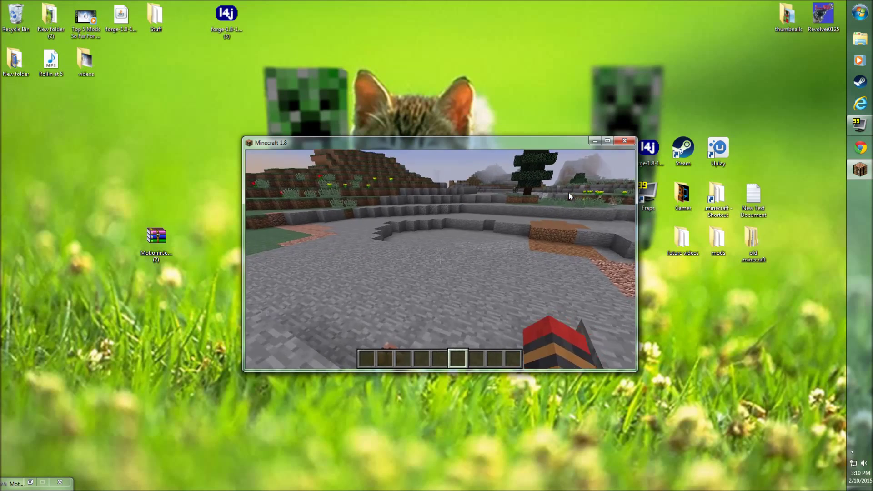
# Step: Check the Joypad Mod controls show the Xbox 360 Wireless Receiver ON, then return to the game menu
pyautogui.press('Escape')
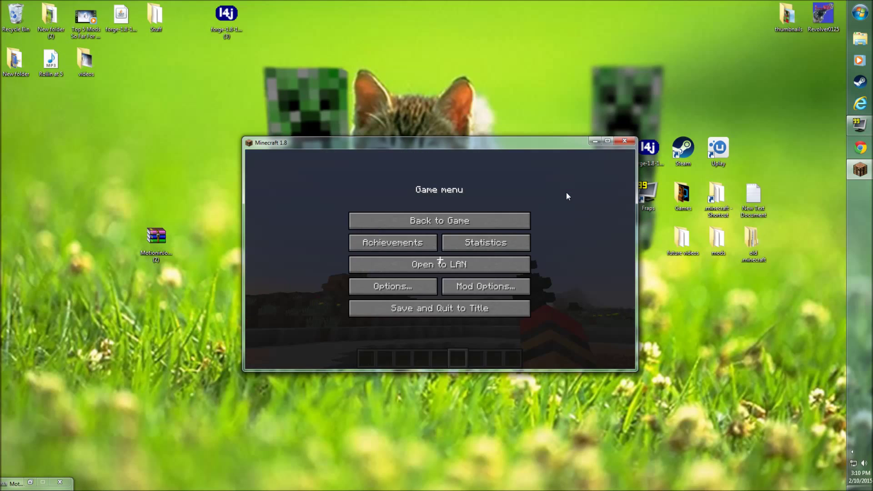
pyautogui.click(369, 289)
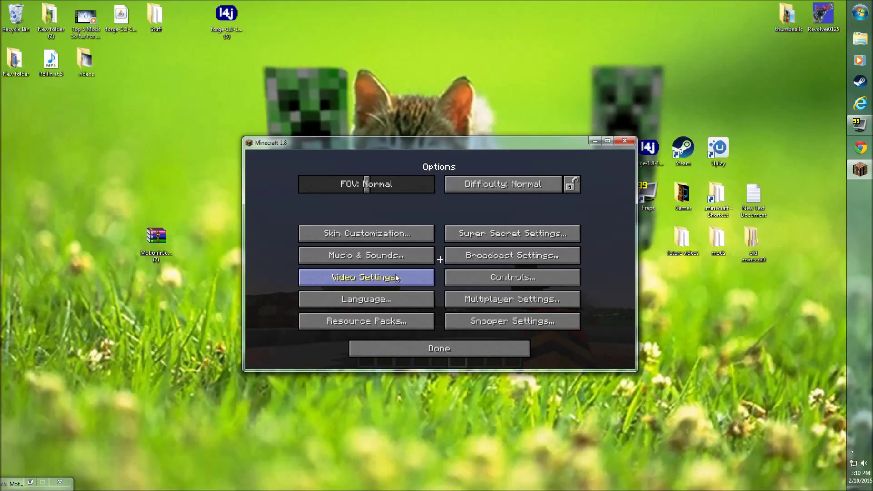
pyautogui.click(501, 278)
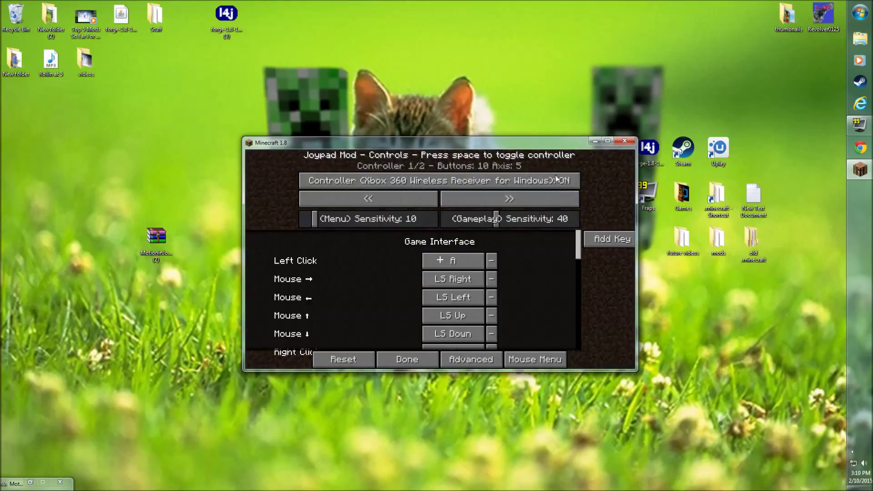
pyautogui.press('Escape')
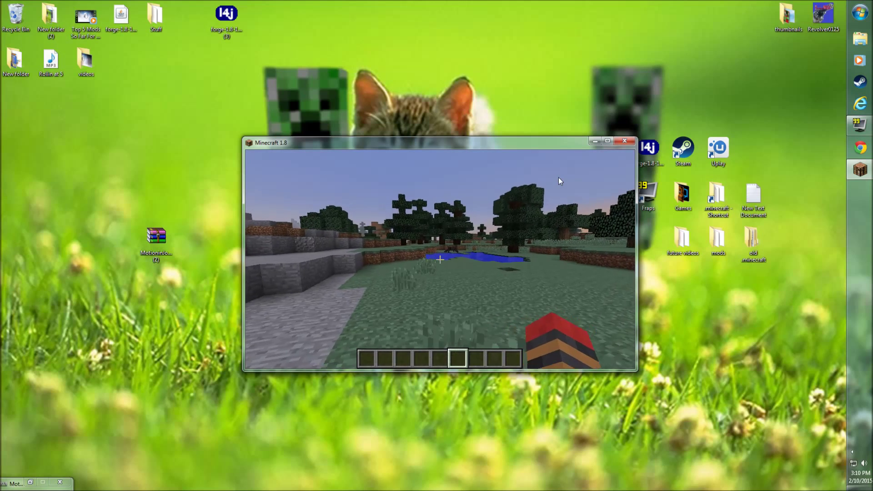
pyautogui.press('Escape')
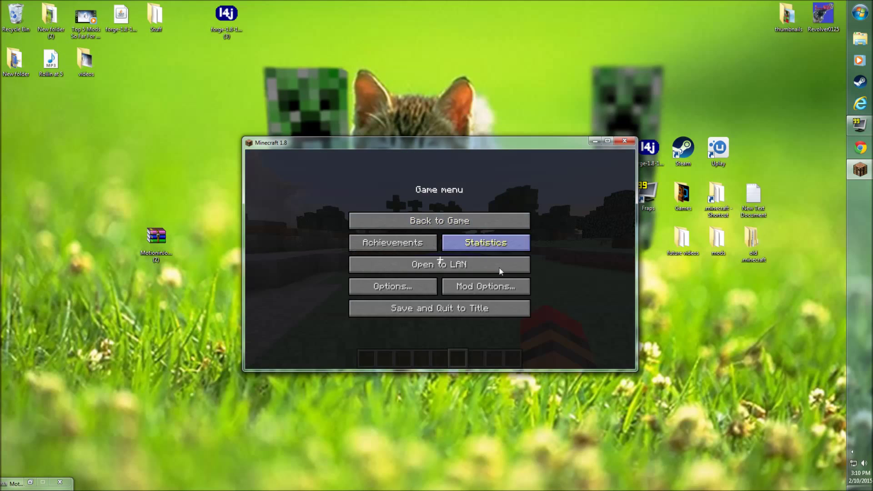